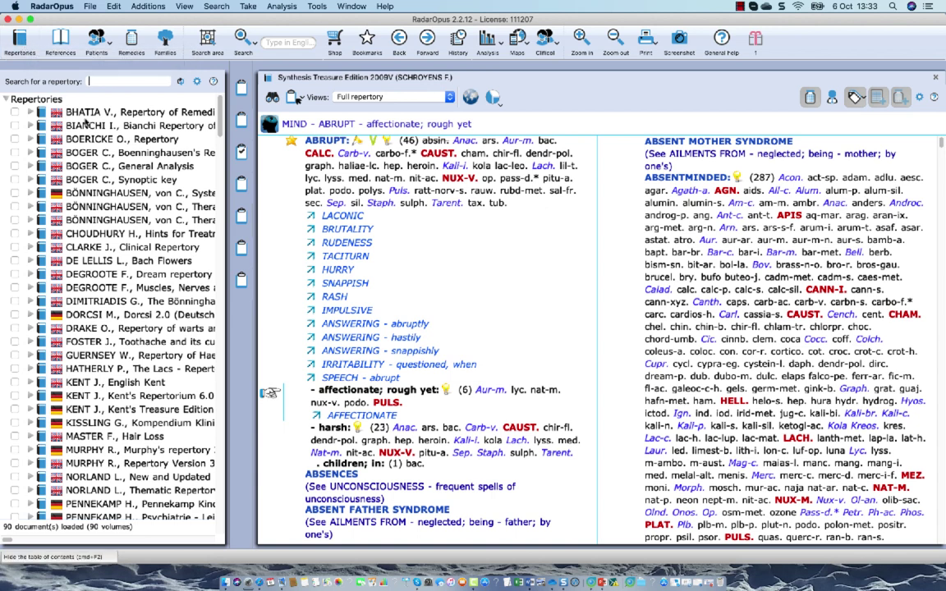
Search repertories for 'degr' and open Degroote's Muscles, Nerves and Vertebrae Repertory at its MUSCLES chapter
type("de")
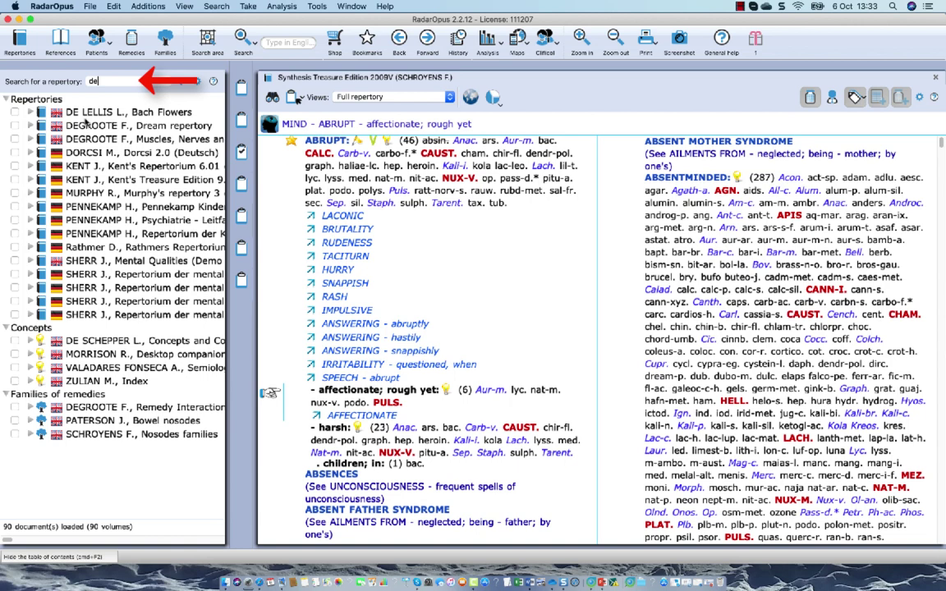
type("gr")
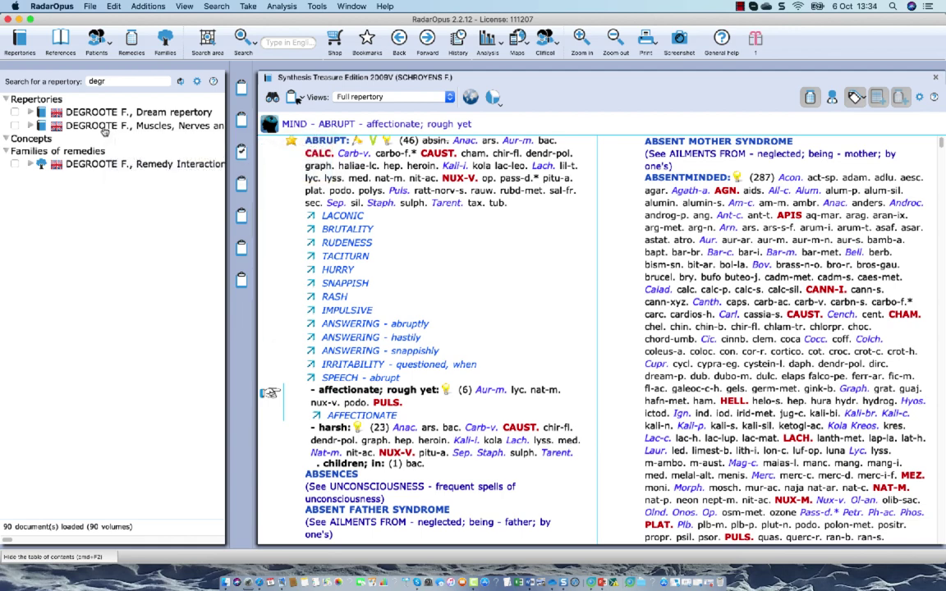
double_click(99, 126)
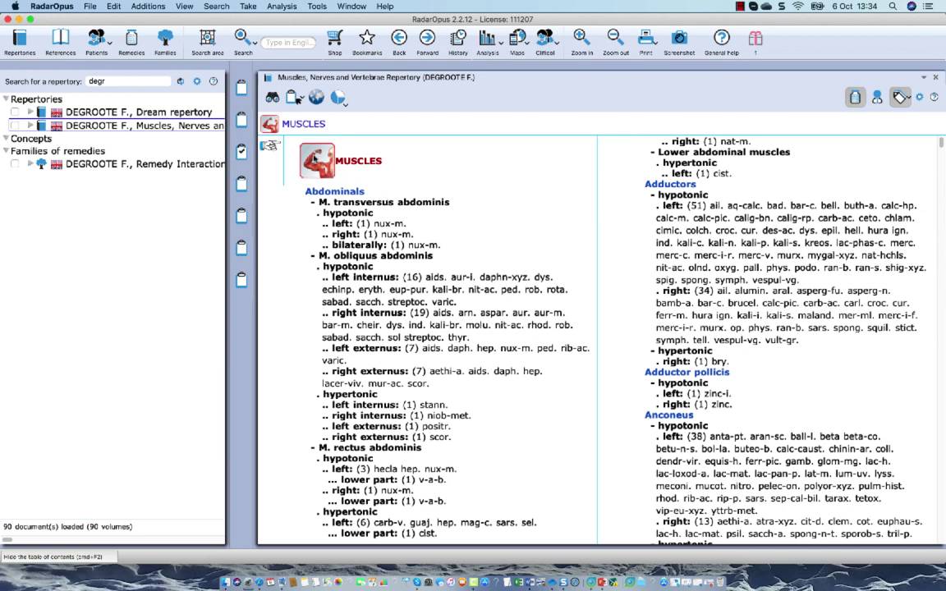
left_click(271, 99)
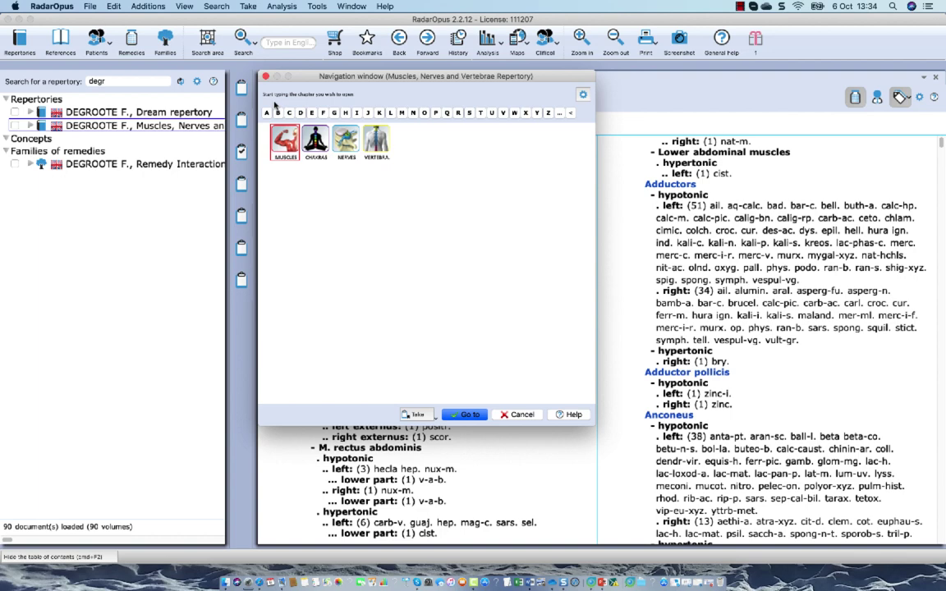
left_click(510, 414)
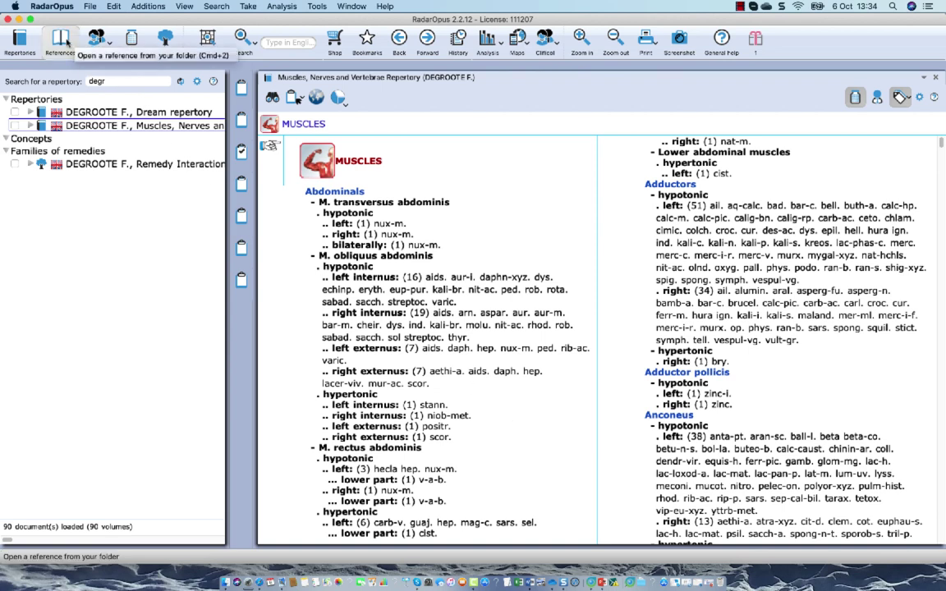
Open Degroote's 'Physical Examination and Observation in Homeopathy' from a 'degr' reference search
left_click(67, 41)
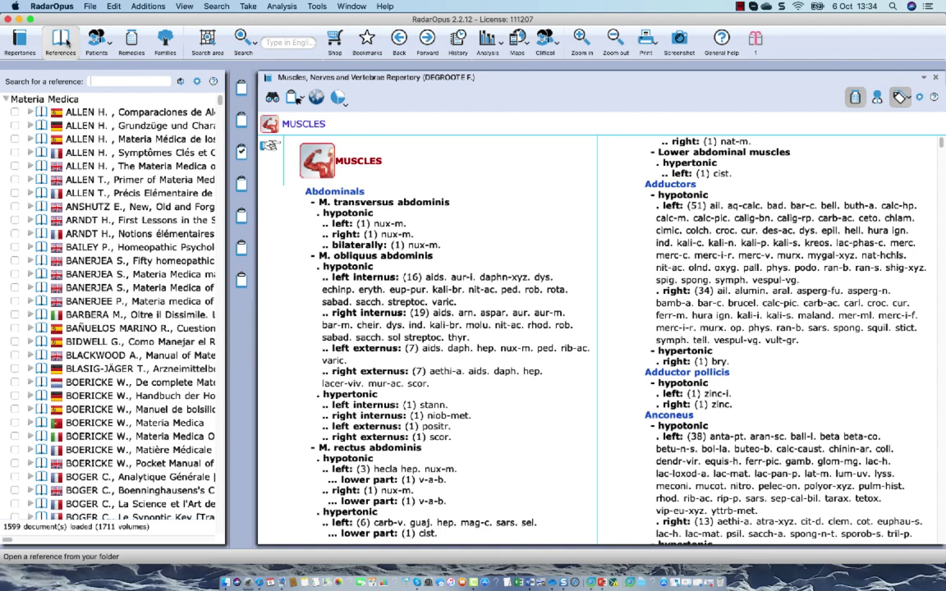
type("degr")
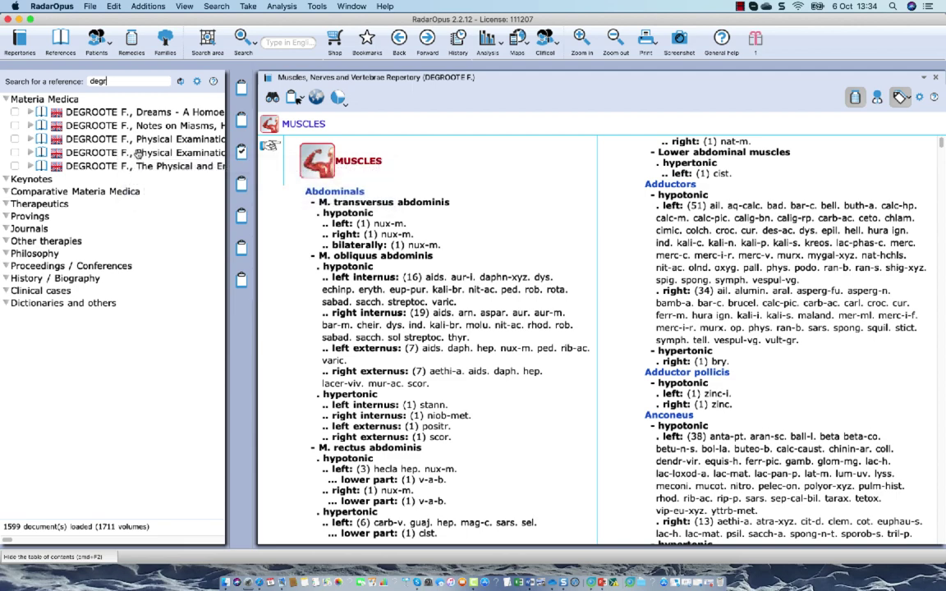
double_click(138, 154)
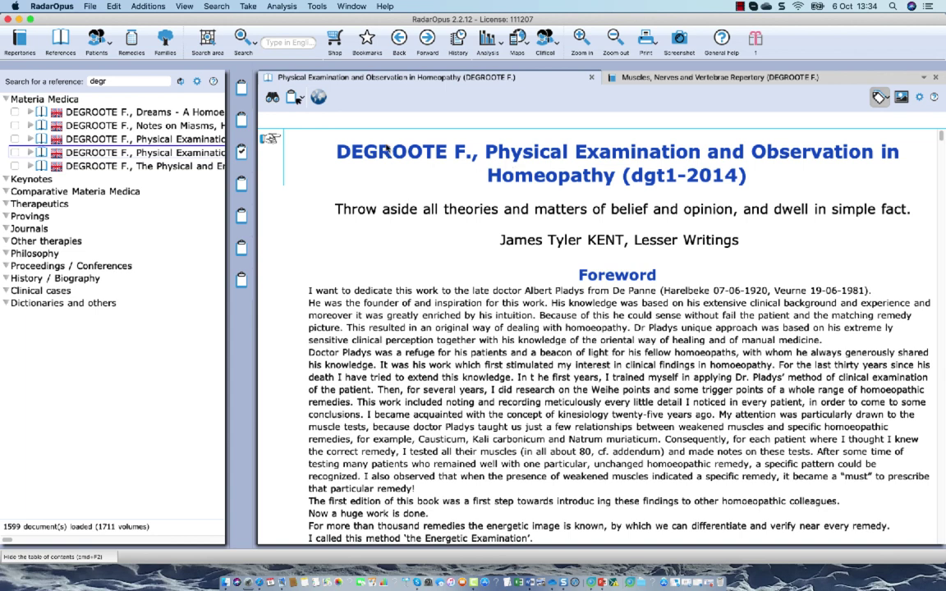
Jump to the PECTORALIS MINOR test in The 42 Muscle tests chapter
left_click(294, 97)
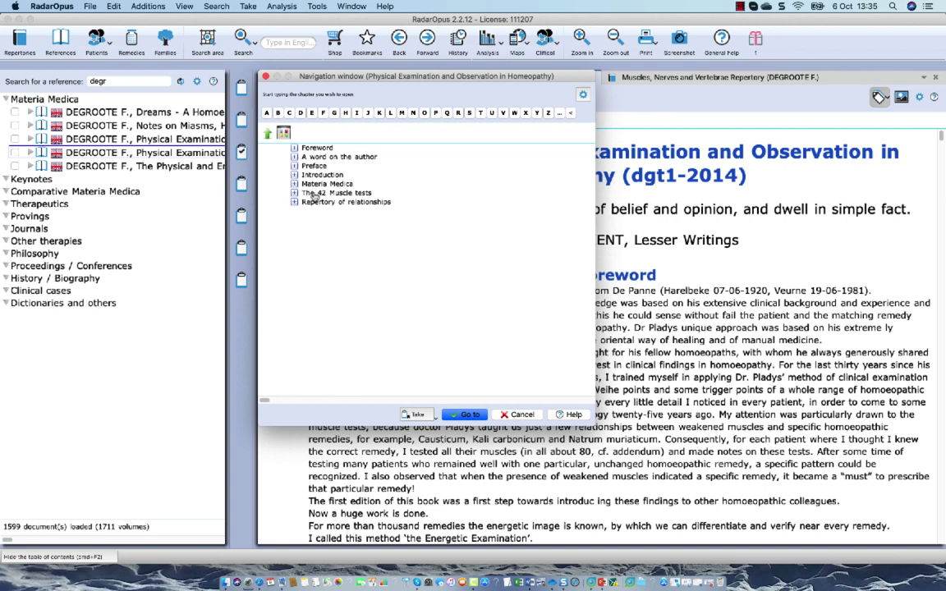
left_click(316, 193)
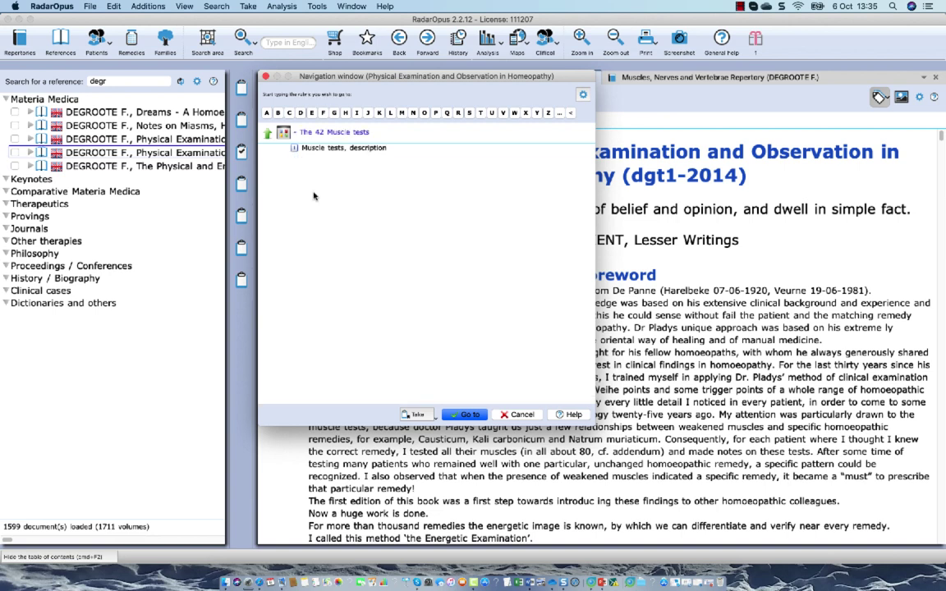
left_click(355, 151)
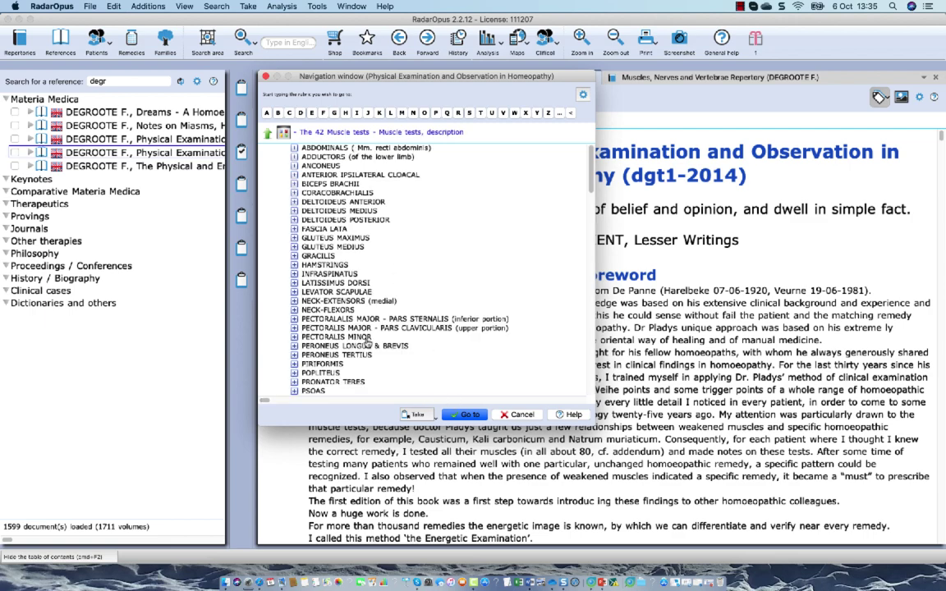
left_click(331, 310)
left_click(466, 415)
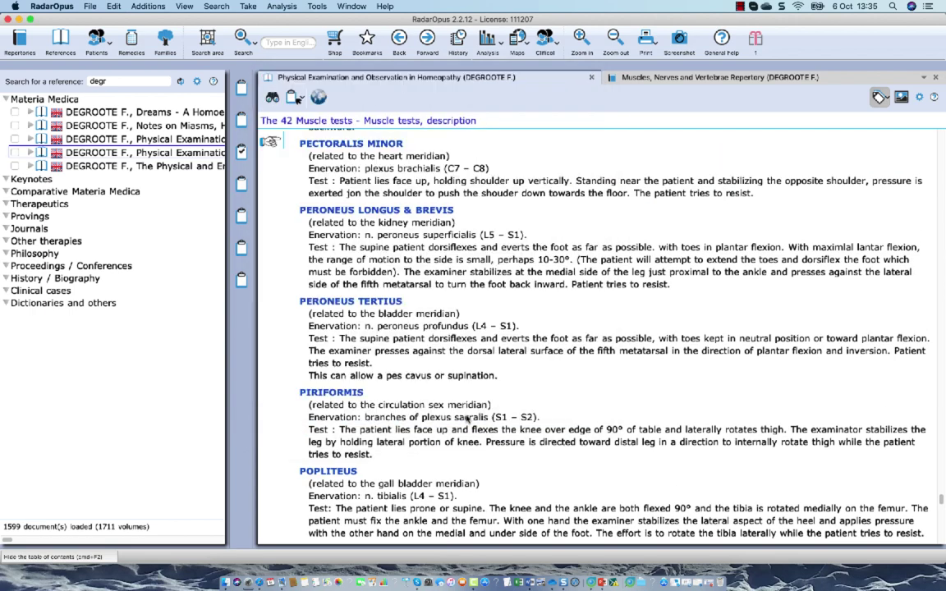
Open Degroote's 'The Physical and Energetic Examination of the Homeopathic Patient' in the reading tab
scroll(467, 419, "up", 1)
scroll(467, 419, "up", 2)
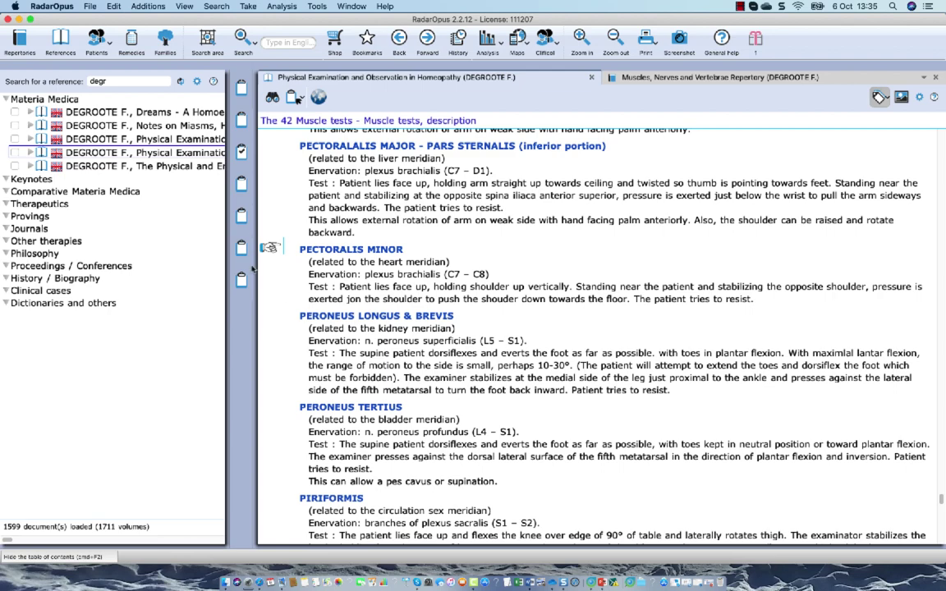
left_click(174, 168)
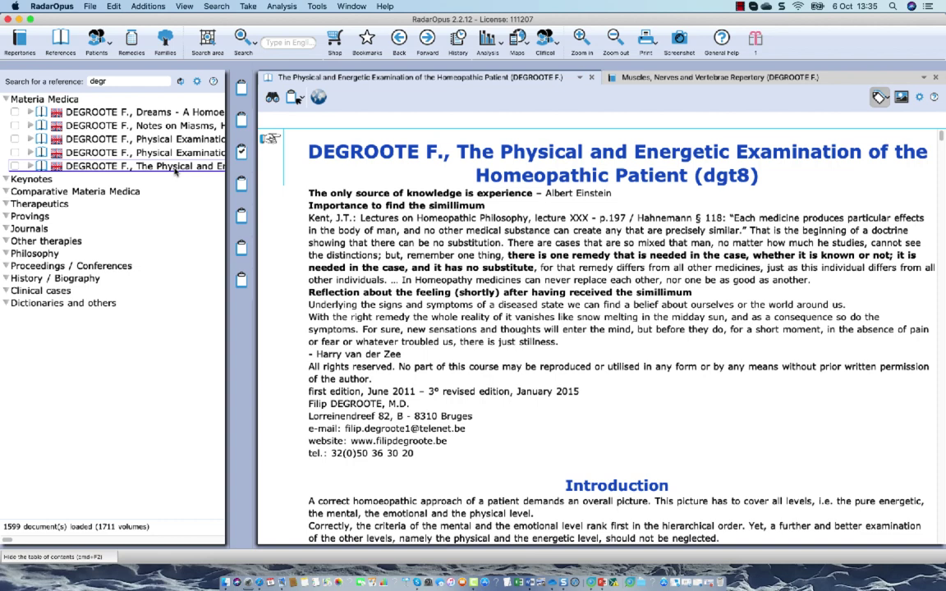
Switch the Muscles tab to the Synthesis Treasure Edition 2009V repertory
left_click(921, 81)
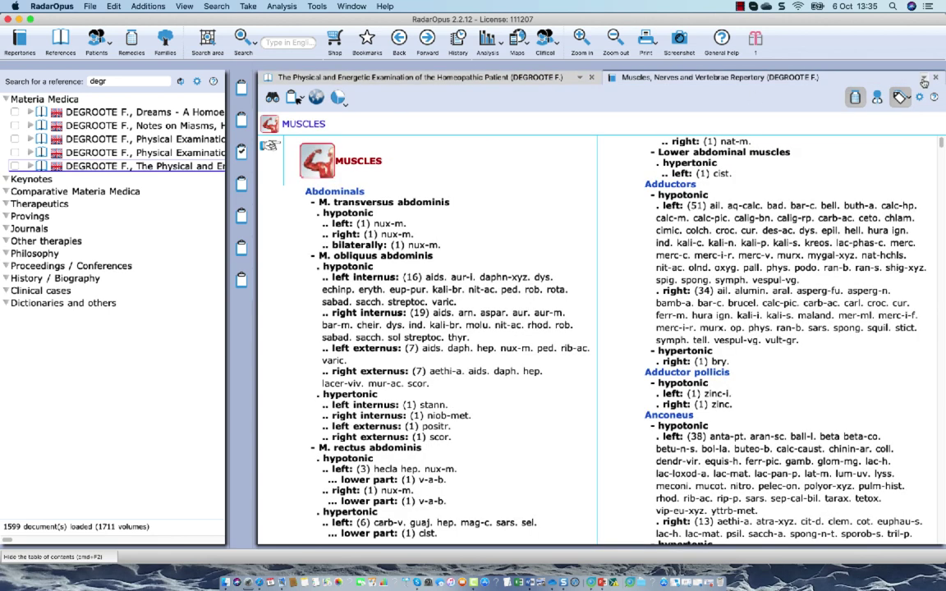
left_click(832, 76)
left_click(797, 87)
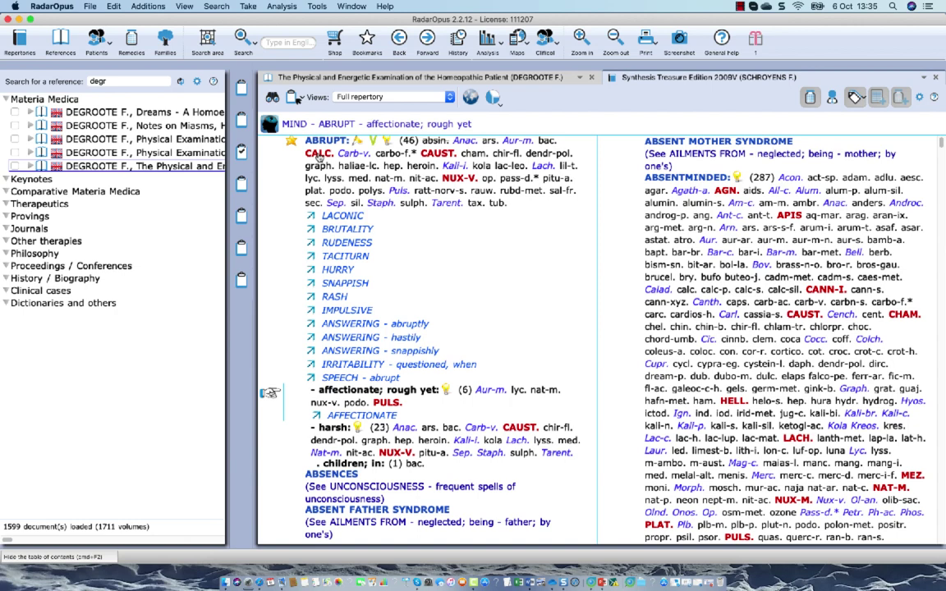
View Calcarea carbonica's Degroote energetic remedy picture from CALC, then close it
left_click(320, 158)
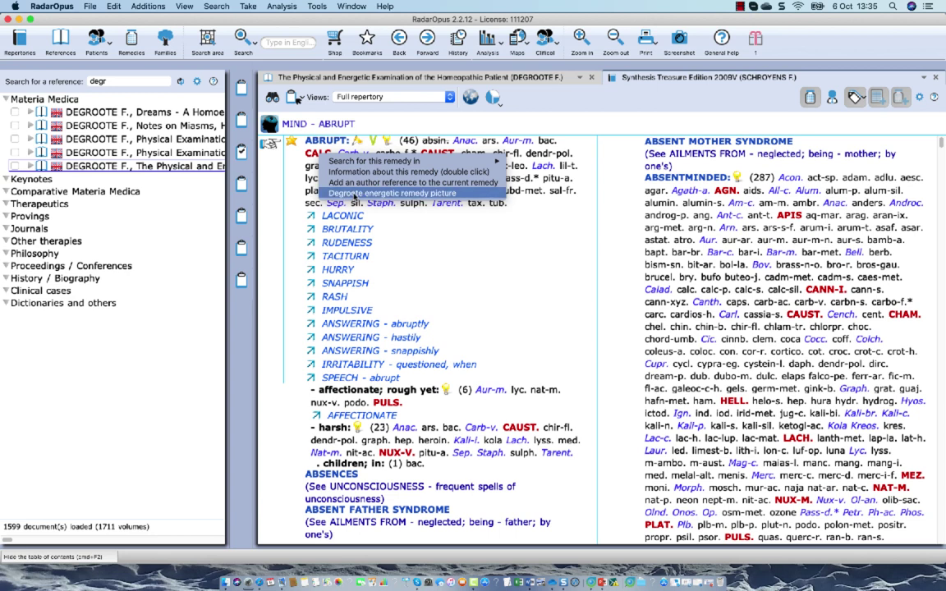
left_click(355, 194)
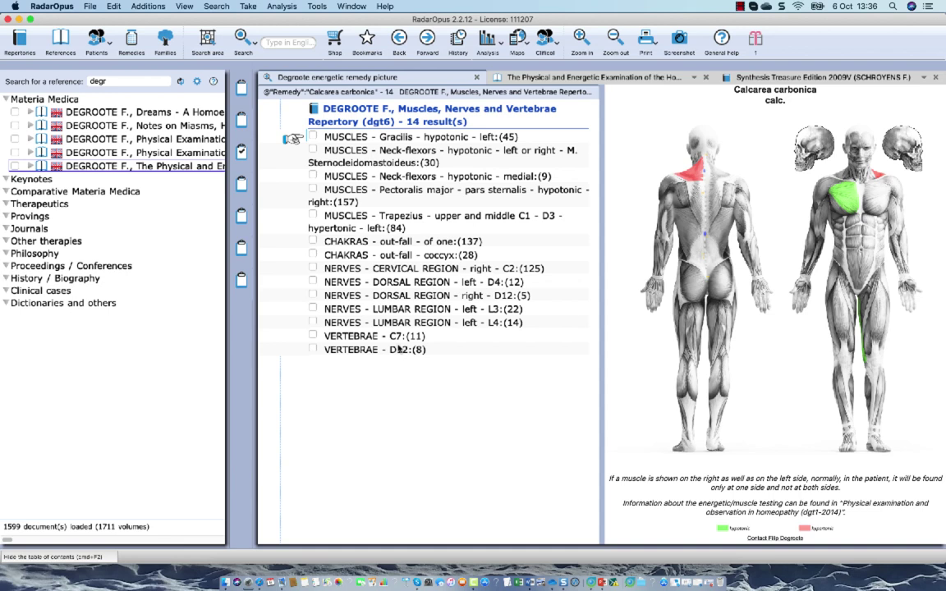
left_click(477, 78)
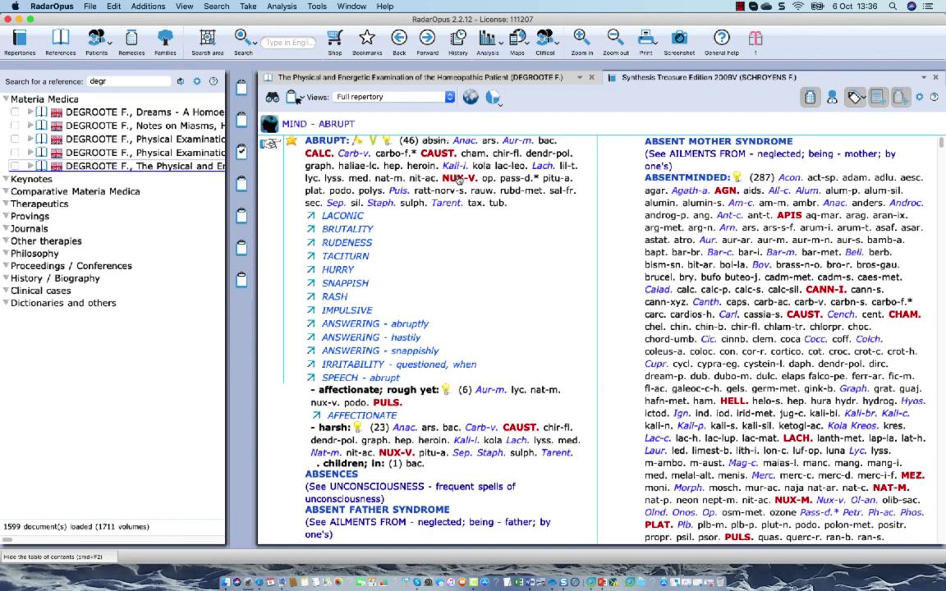
Show the Degroote energetic remedy picture for NUX-V from the ABRUPT rubric
right_click(460, 178)
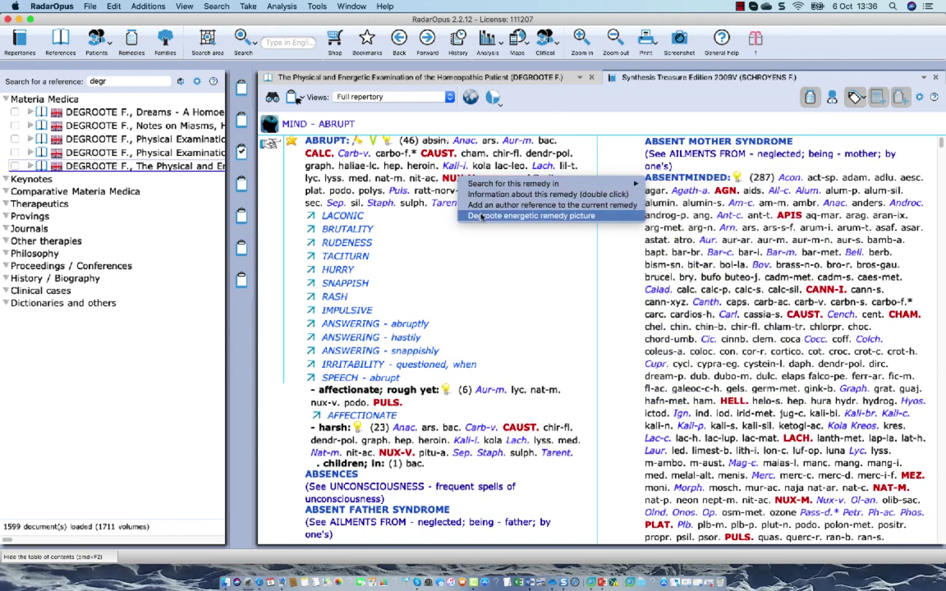
left_click(482, 217)
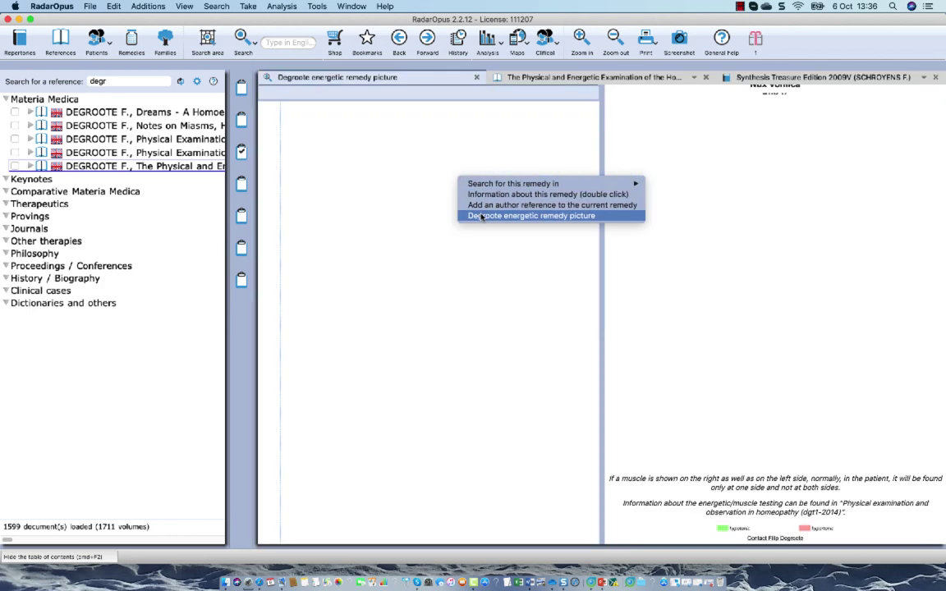